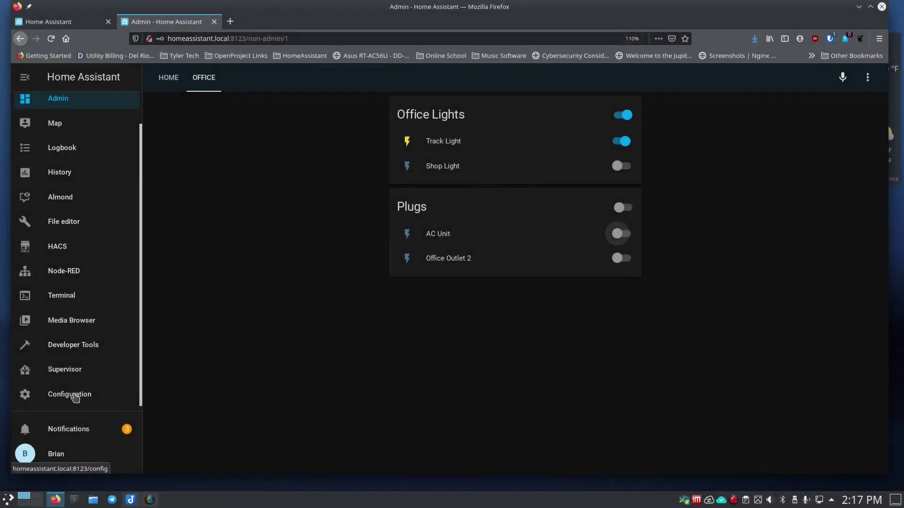
Search the Supervisor's add-on store for "file" and open the File editor add-on's page.
click(74, 398)
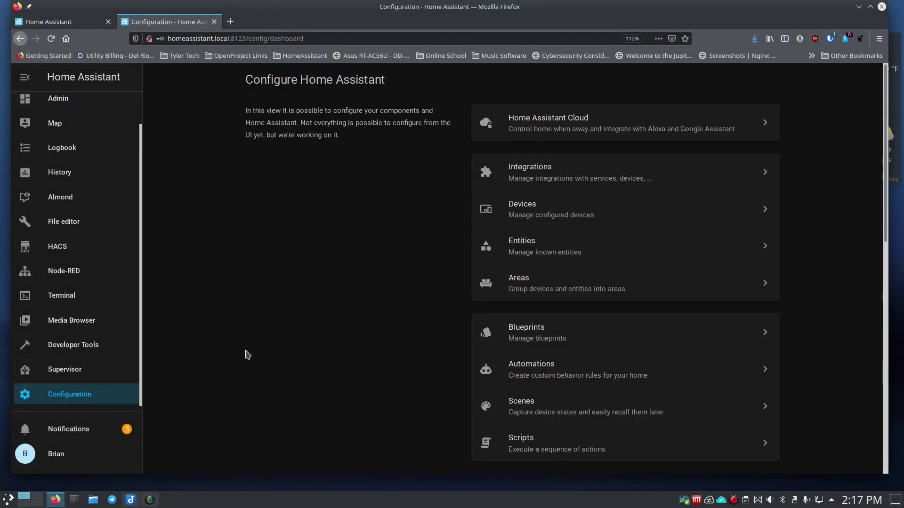
click(67, 369)
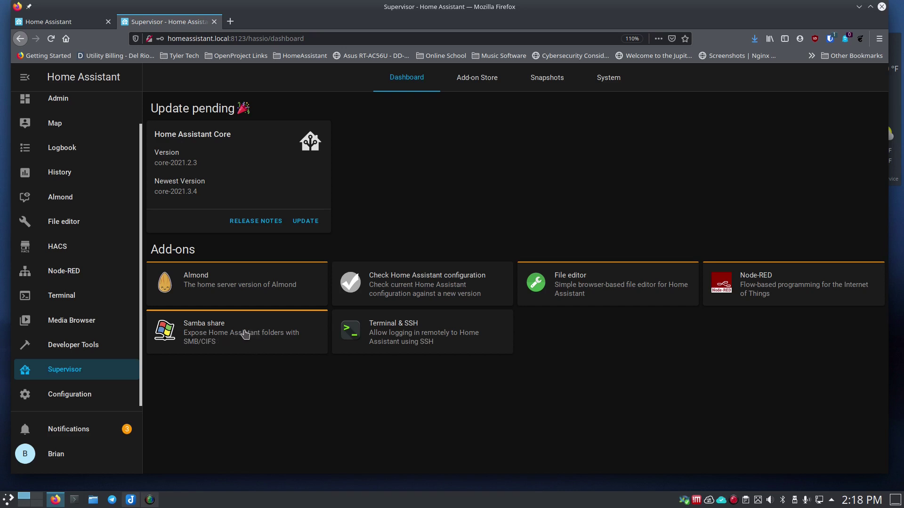
click(479, 86)
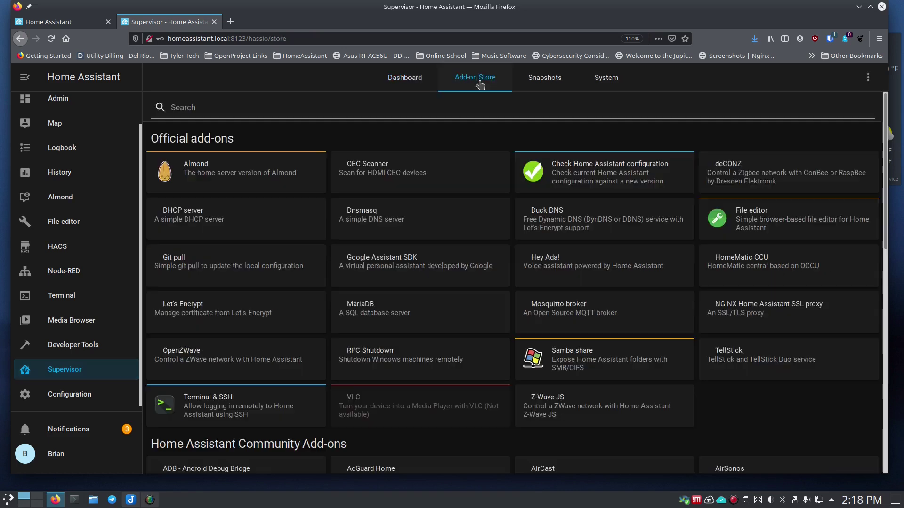
click(272, 107)
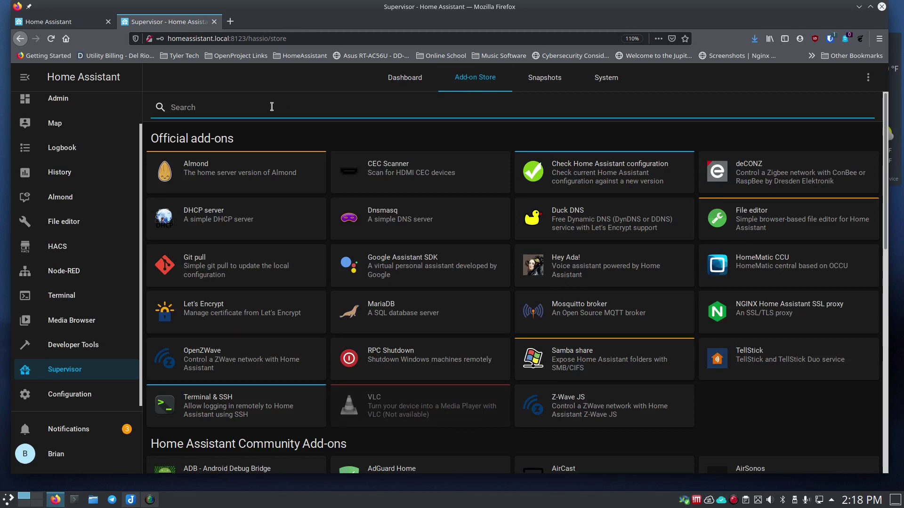
text(file)
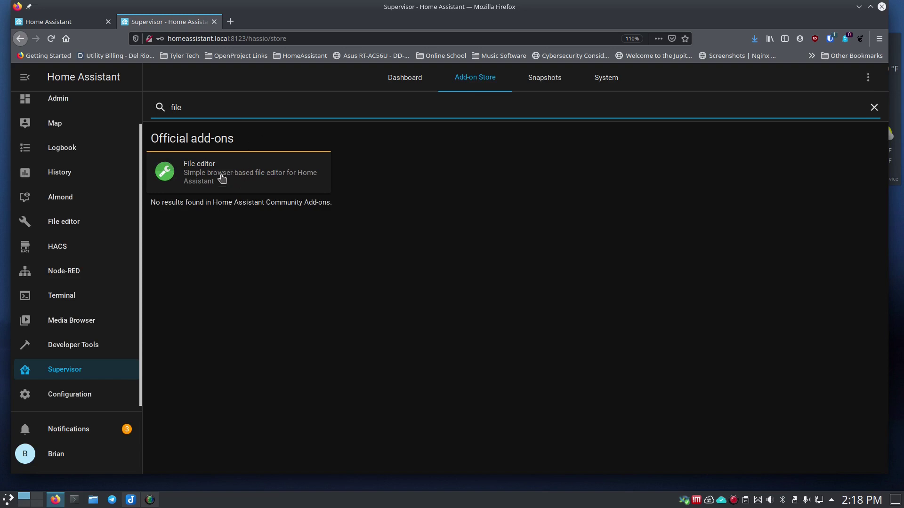
click(223, 181)
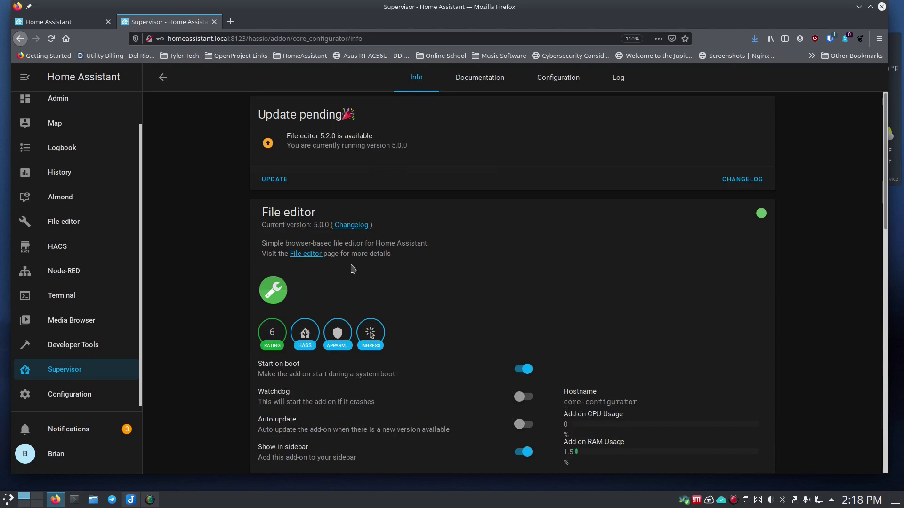
Read through the File editor add-on's documentation and view its configuration options.
scroll(368, 269, down, 1)
scroll(368, 269, down, 3)
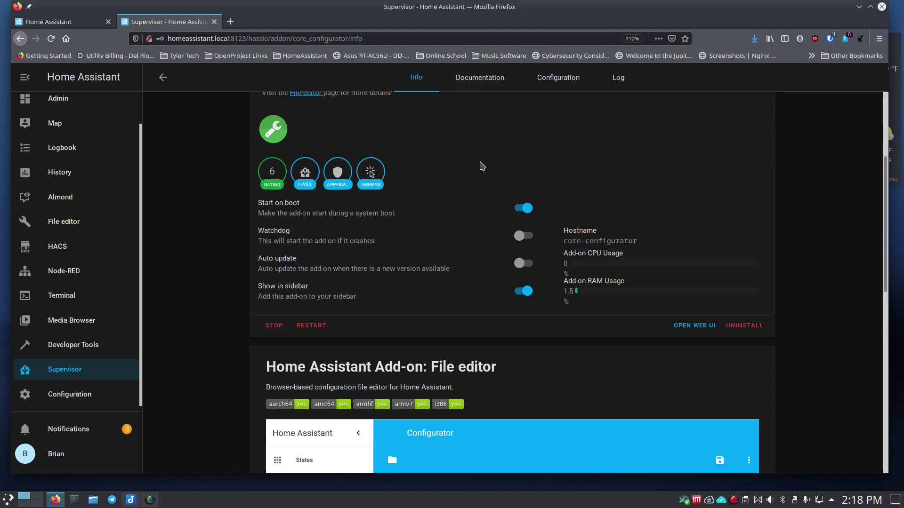
scroll(480, 166, up, 3)
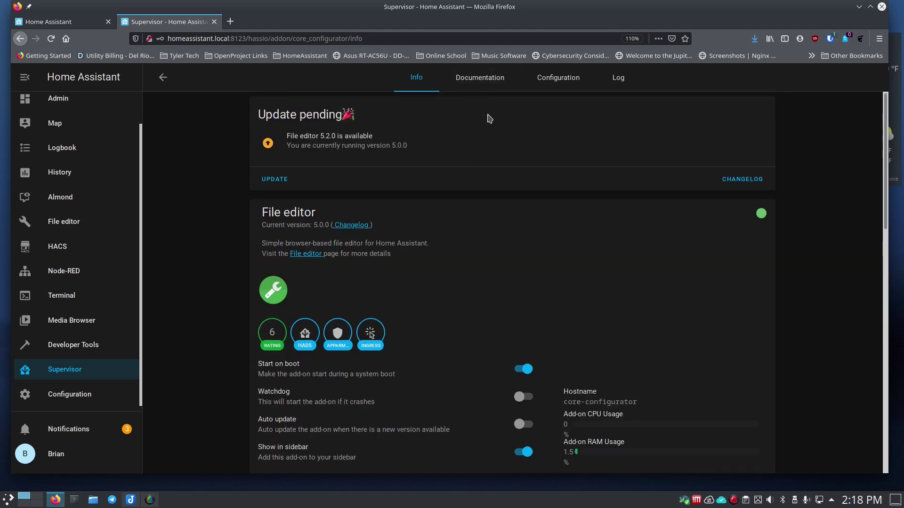
click(483, 82)
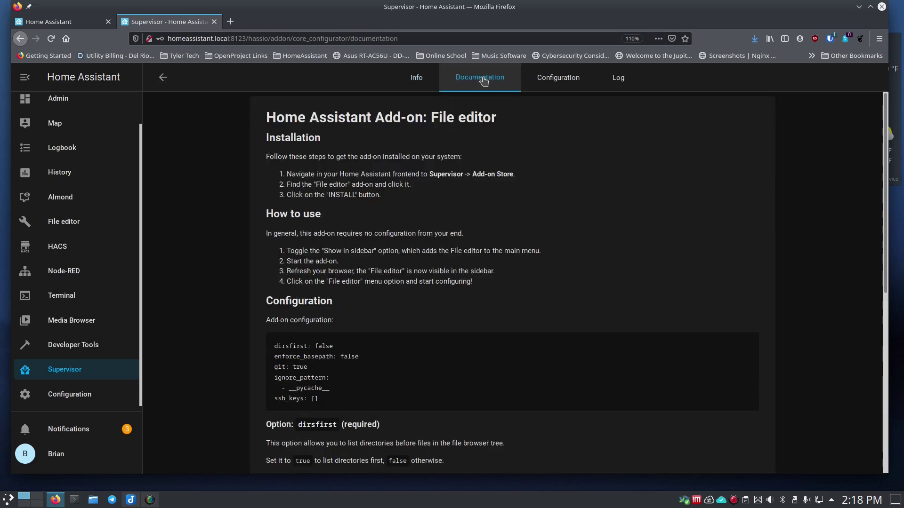
scroll(390, 335, down, 3)
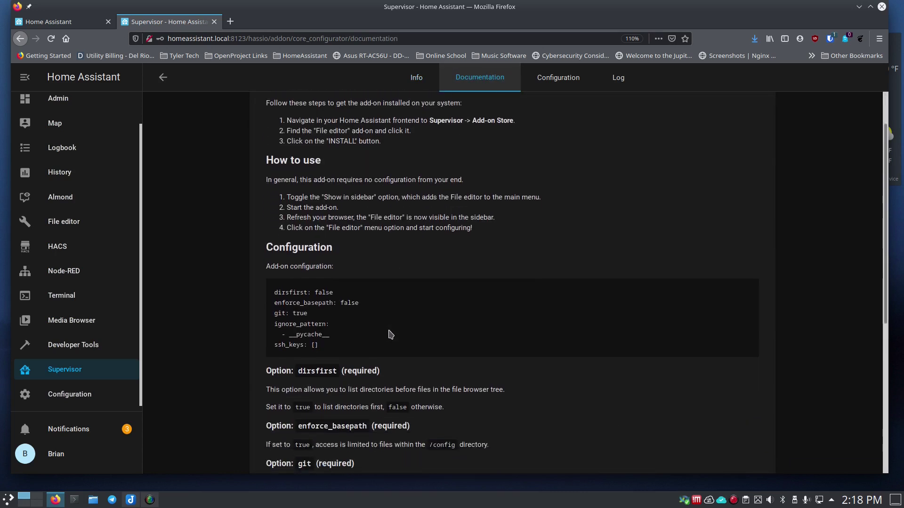
scroll(390, 334, down, 3)
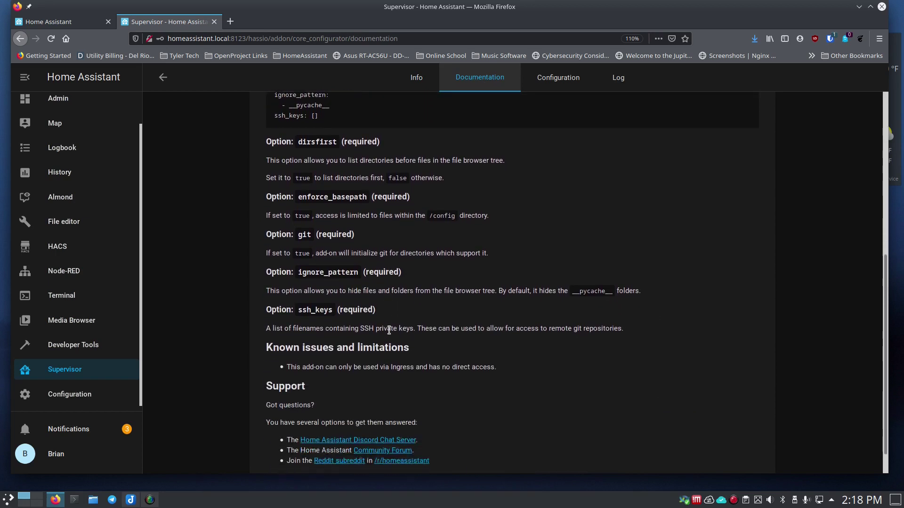
scroll(390, 335, up, 10)
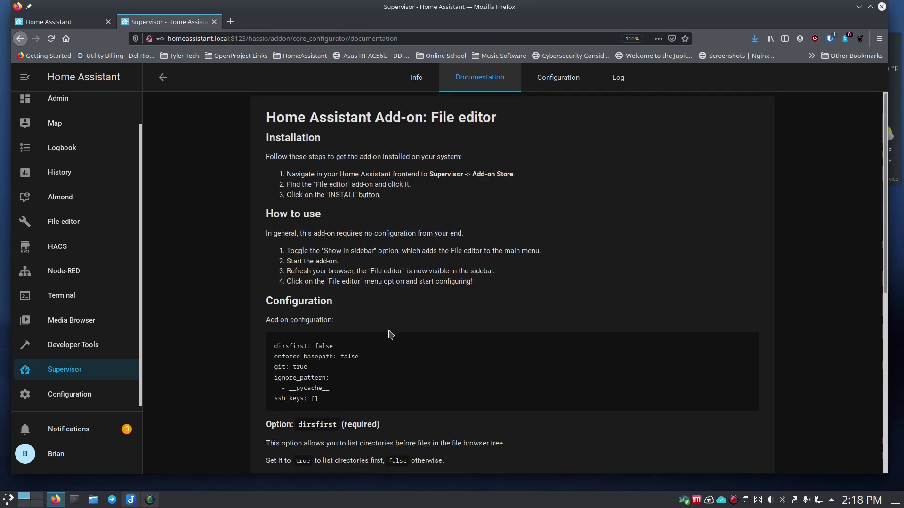
click(554, 87)
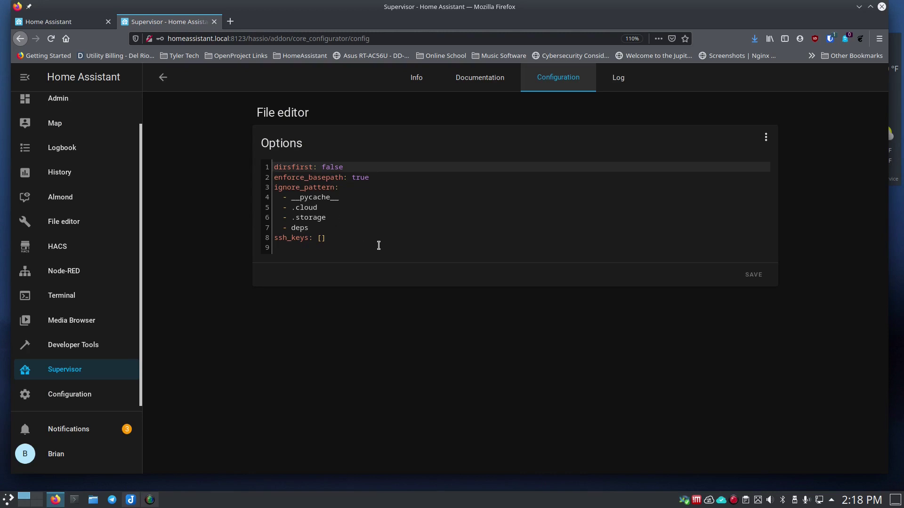
Examine the File editor add-on's info page, including its startup, watchdog, auto-update and sidebar options and its feature description.
click(417, 80)
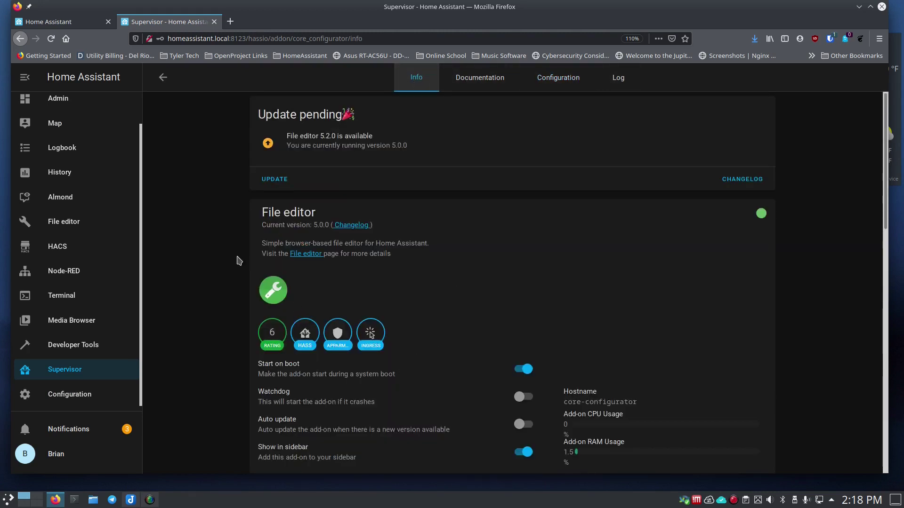
scroll(238, 261, down, 2)
scroll(237, 261, up, 2)
scroll(214, 296, down, 3)
scroll(215, 296, down, 1)
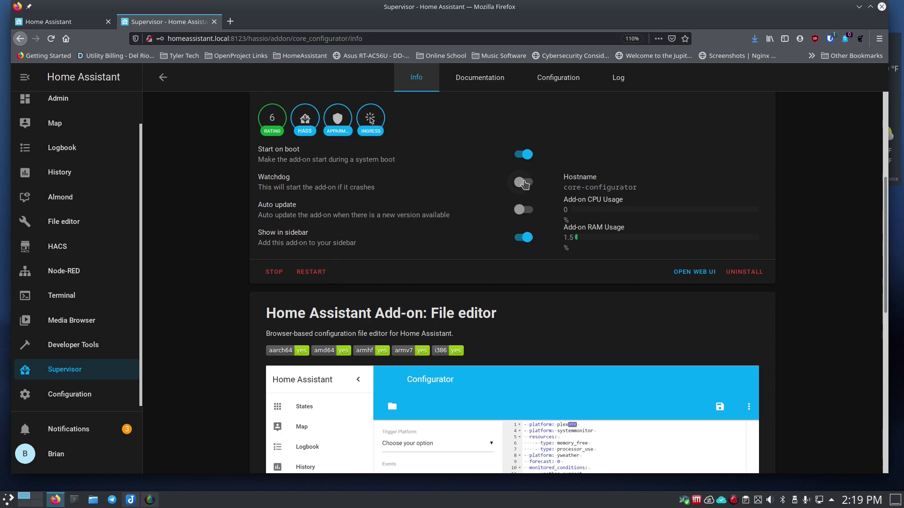
scroll(524, 183, down, 1)
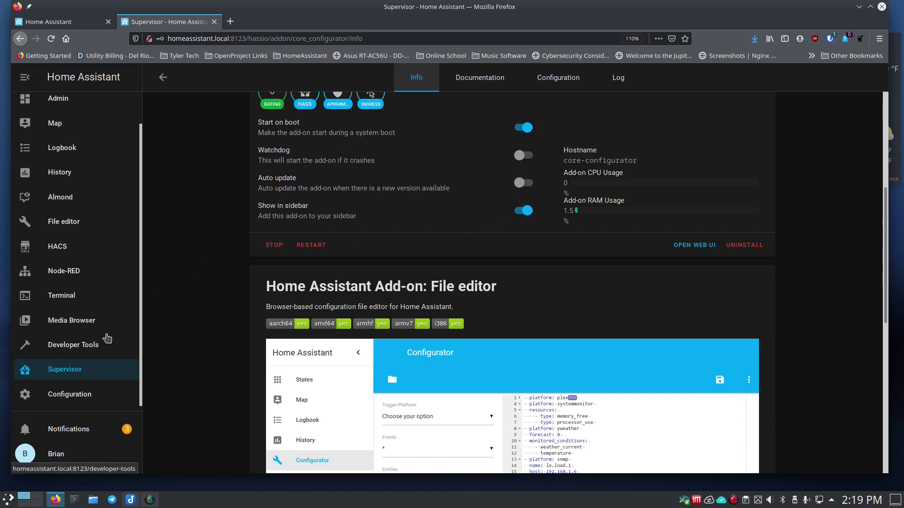
scroll(92, 292, up, 1)
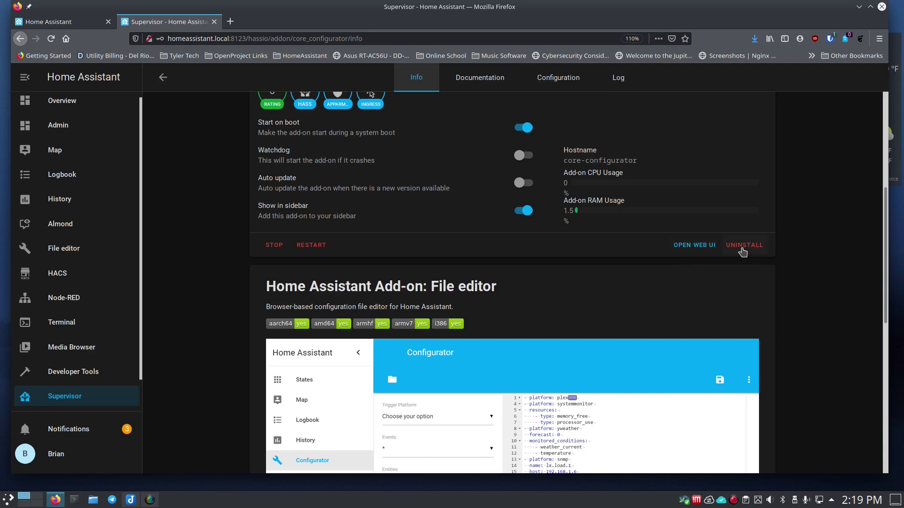
scroll(452, 256, down, 7)
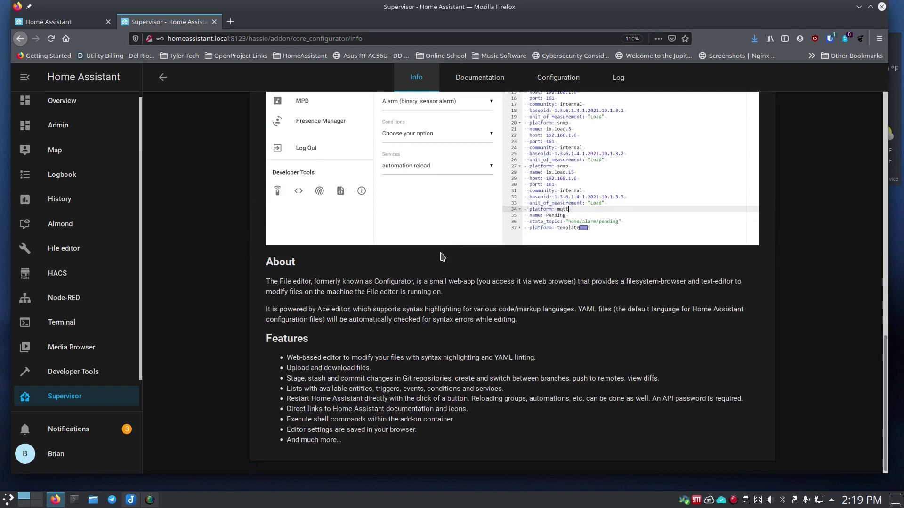
scroll(379, 300, up, 8)
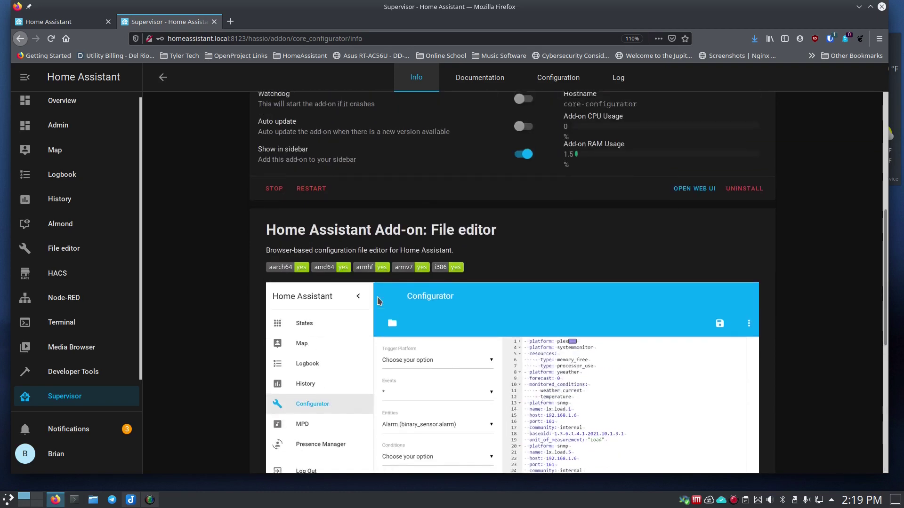
Launch the File editor and open configuration.yaml from the config folder.
click(69, 249)
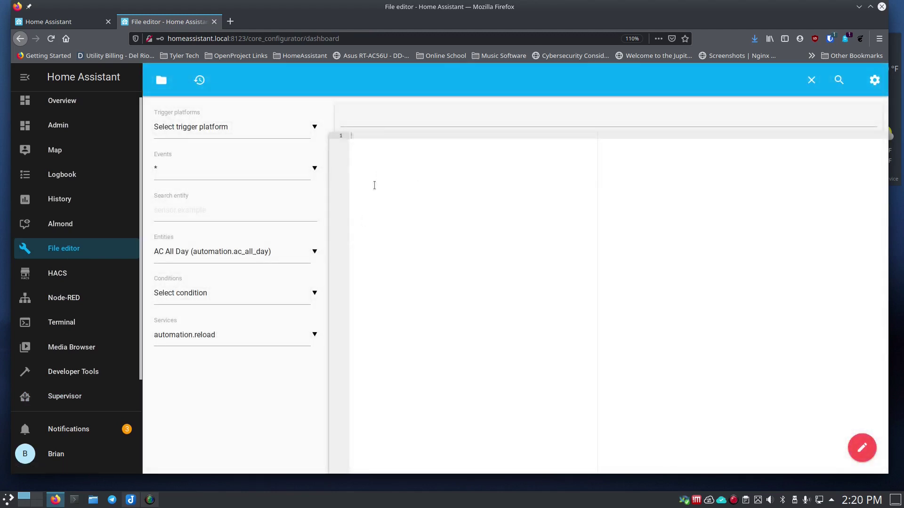
click(161, 80)
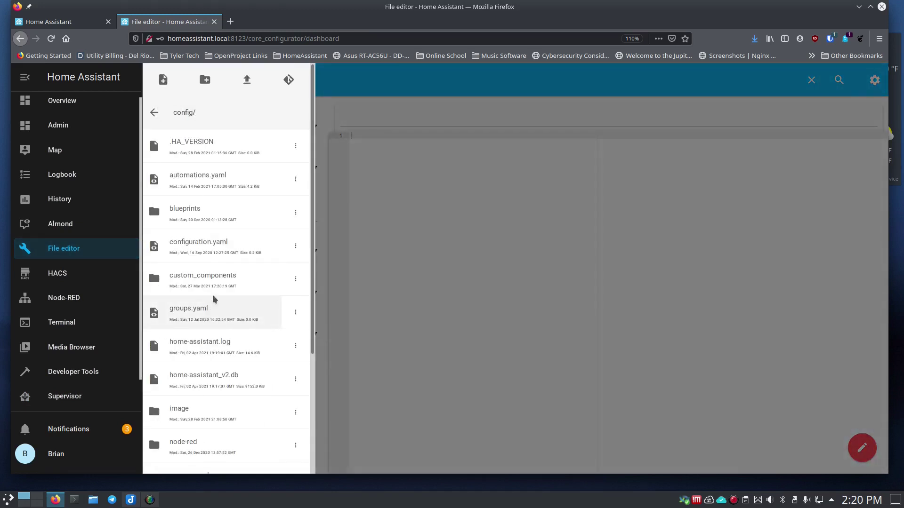
scroll(215, 298, down, 3)
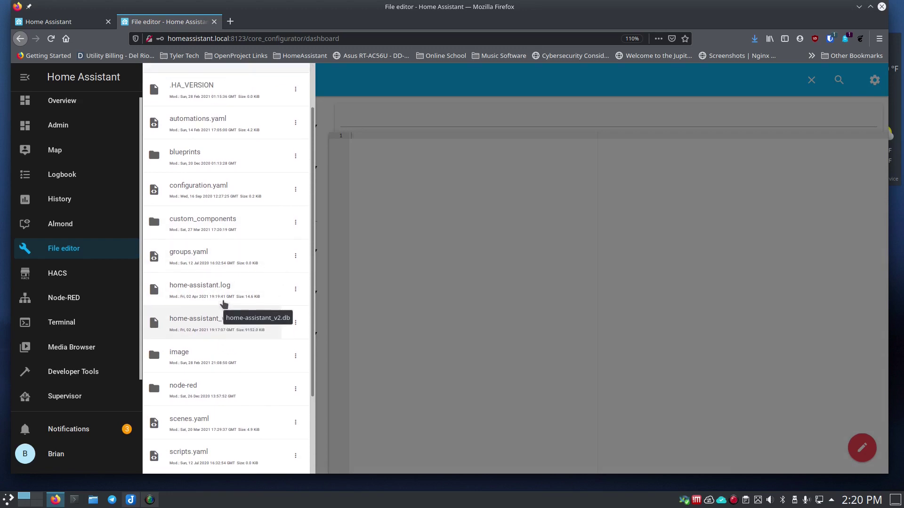
scroll(224, 305, up, 2)
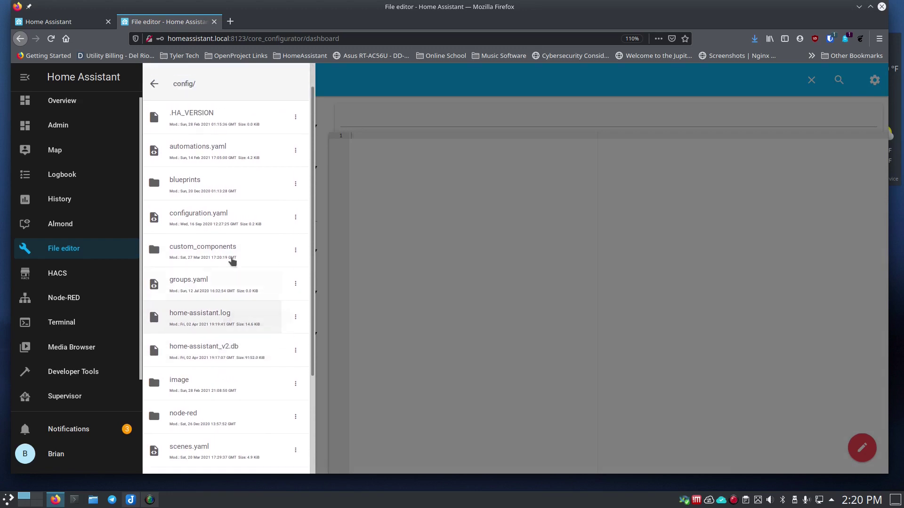
click(202, 223)
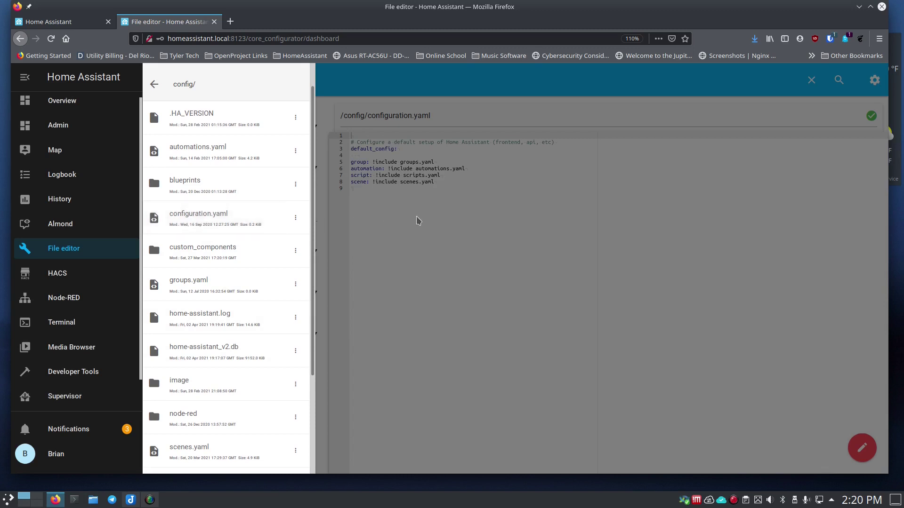
click(418, 219)
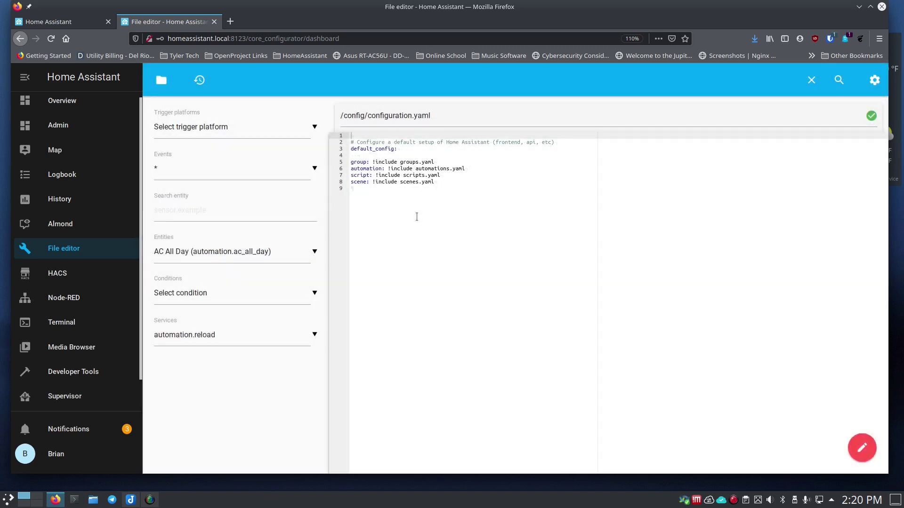
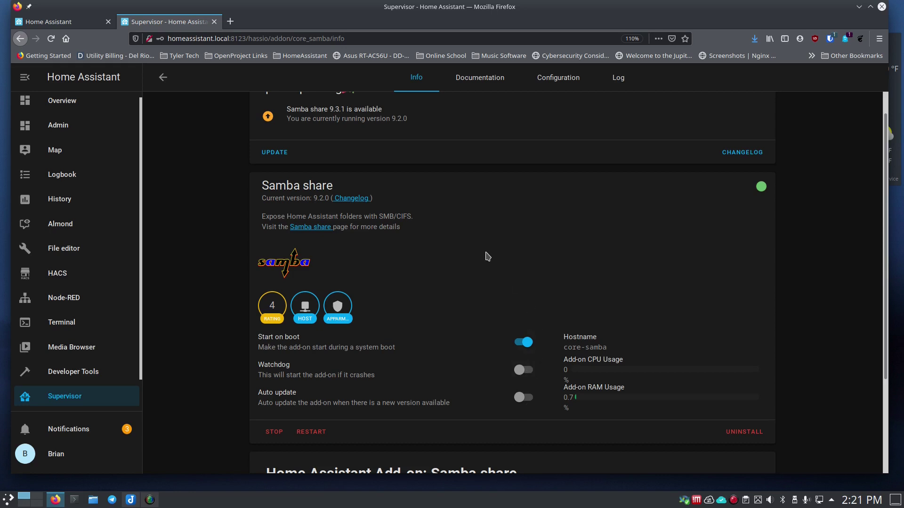
Read through the Samba share add-on's documentation and view its configuration options.
scroll(487, 257, up, 1)
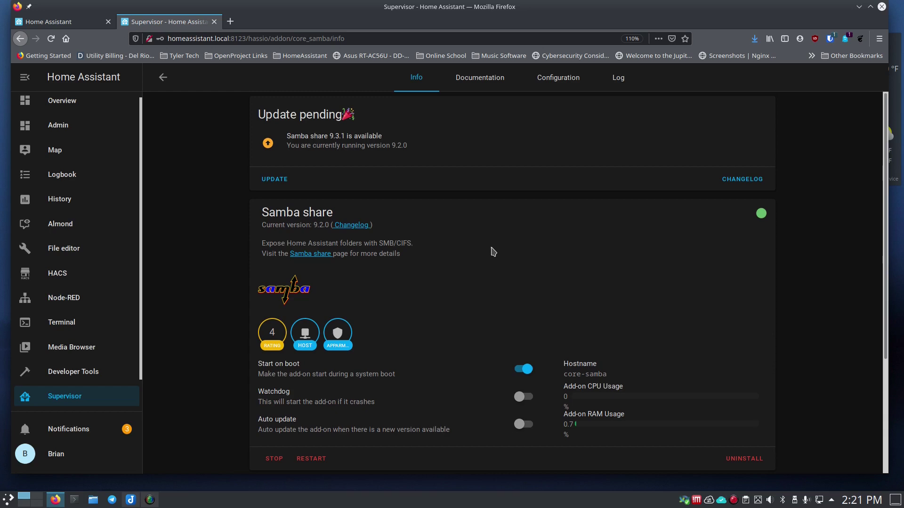
click(482, 84)
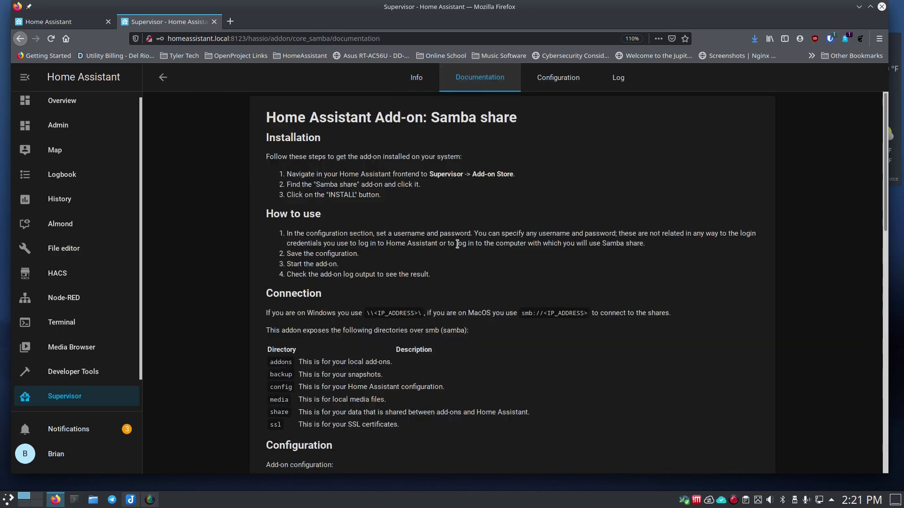
scroll(459, 245, down, 7)
scroll(459, 247, up, 7)
click(554, 84)
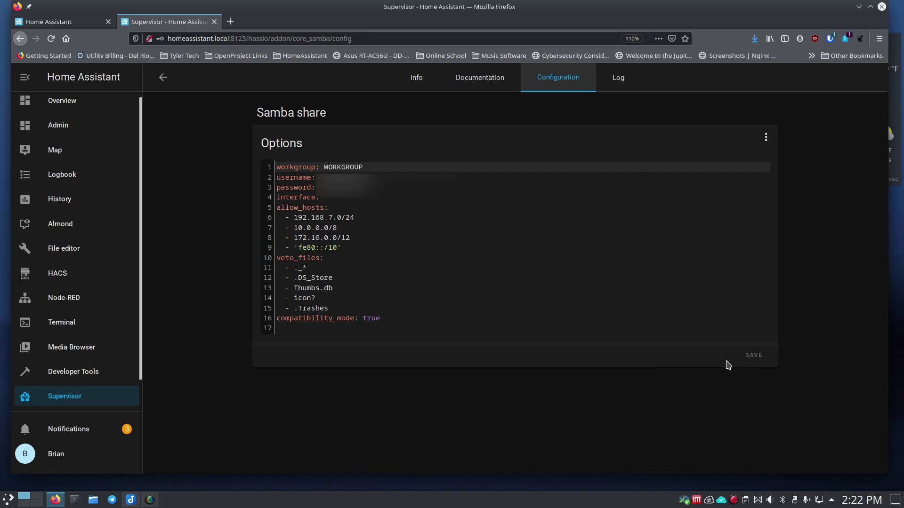
Examine the Samba share add-on's info page, including its startup options and the About description.
click(417, 79)
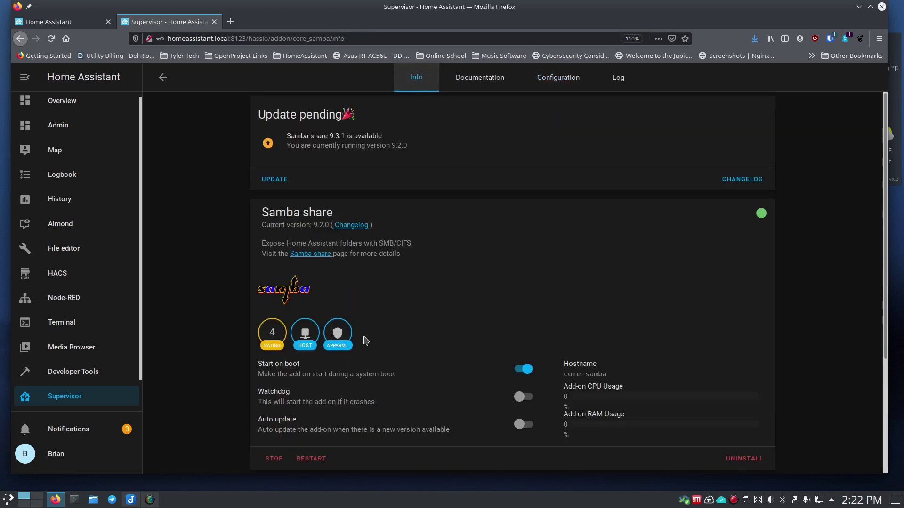
scroll(367, 339, down, 2)
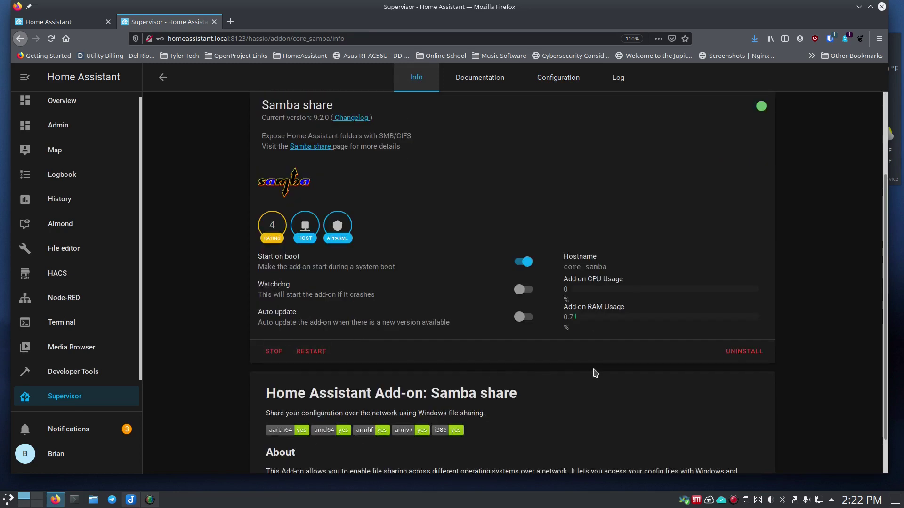
scroll(378, 353, down, 2)
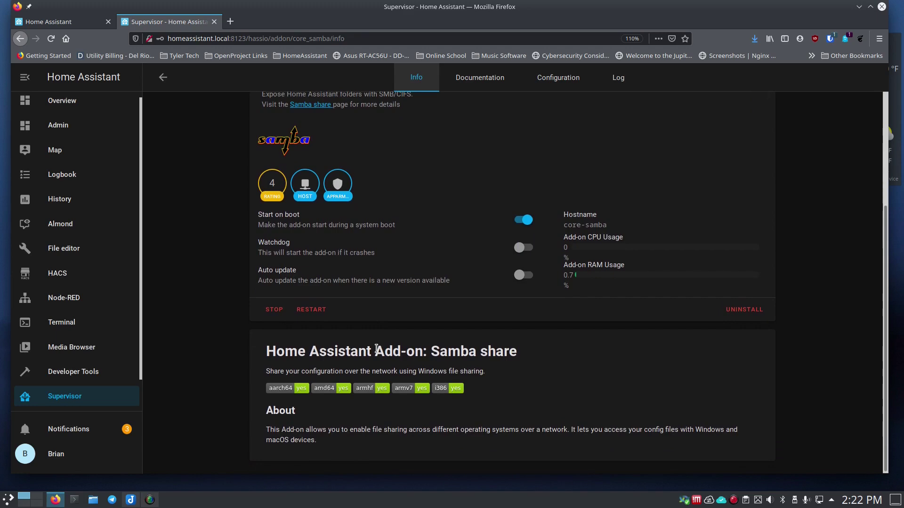
scroll(376, 351, up, 6)
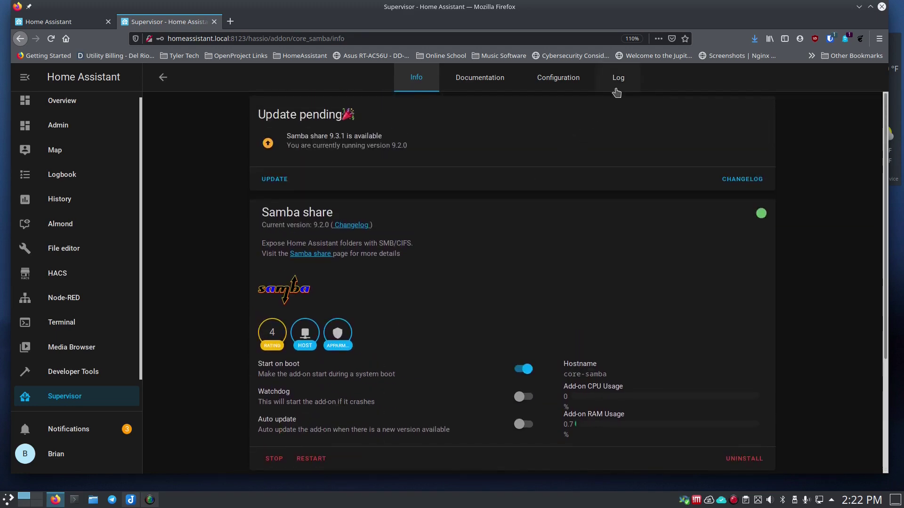
Open the Samba share add-on's log and read it through to the latest entries.
click(619, 81)
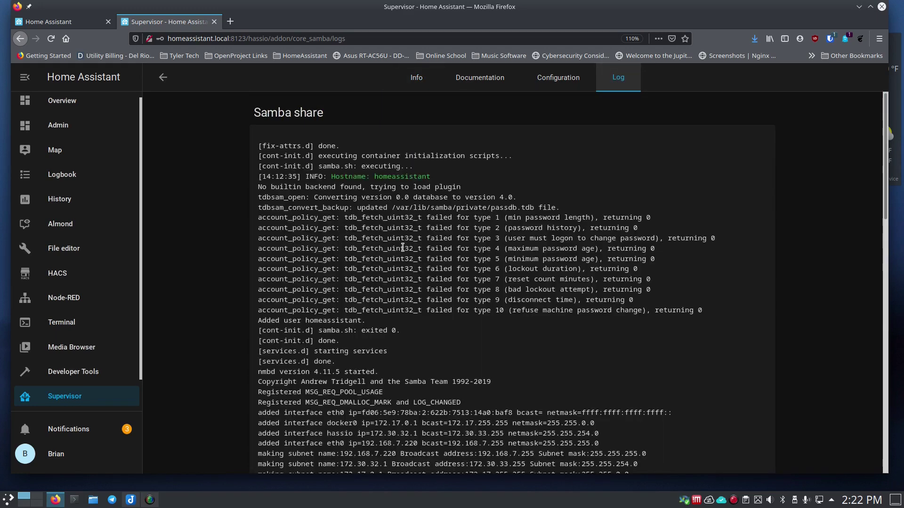
scroll(416, 293, down, 8)
scroll(416, 294, down, 6)
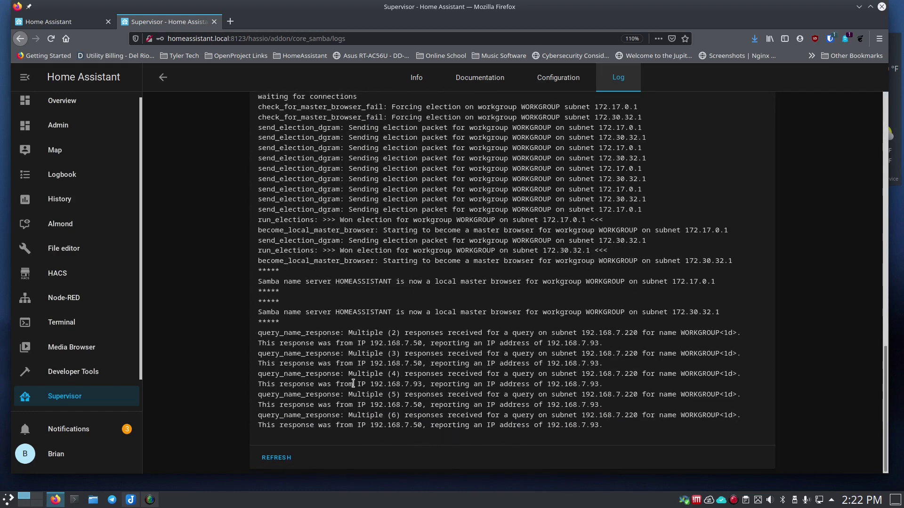
Leave the Samba share log, return to the Supervisor dashboard and open the Node-RED add-on.
scroll(228, 369, up, 3)
key(alt+Left)
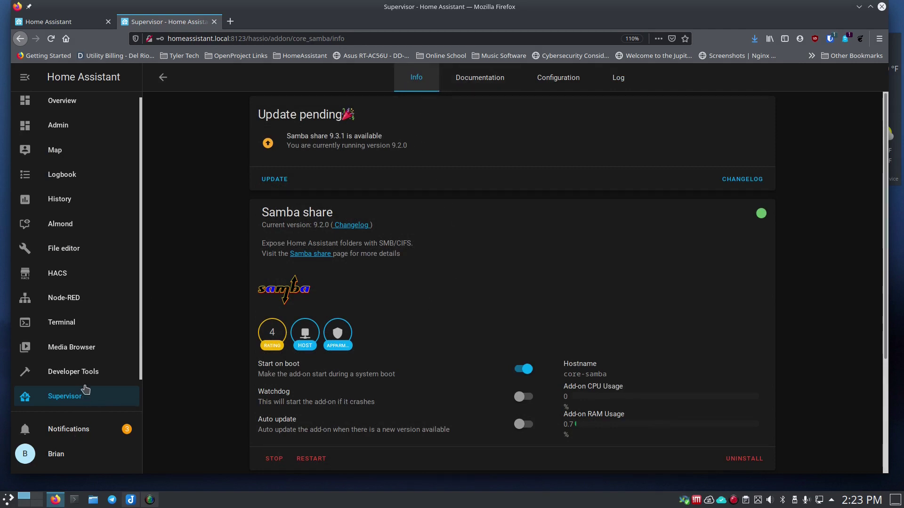
click(73, 398)
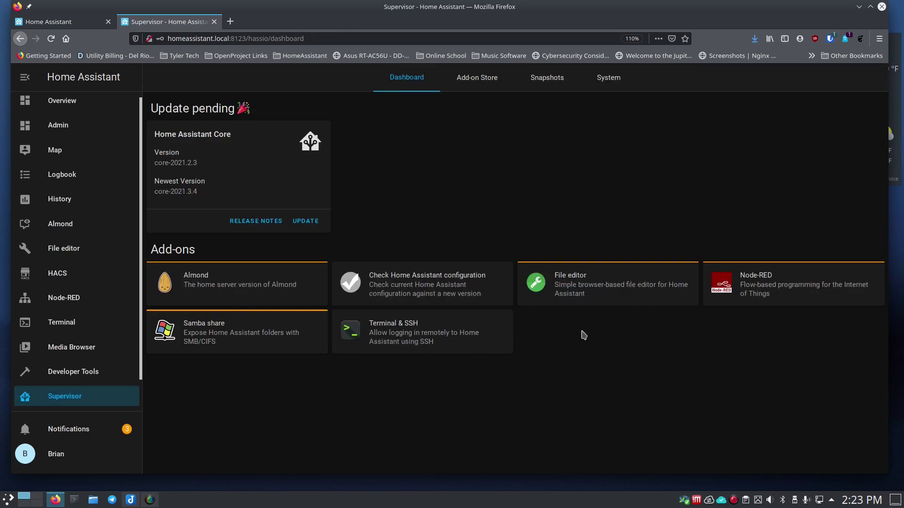
click(753, 287)
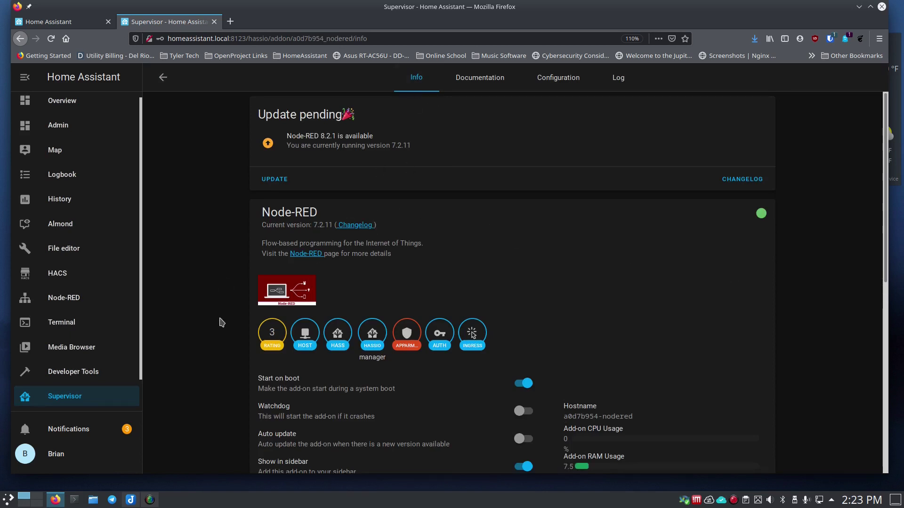
Examine the Node-RED add-on's info page, including its startup options and the About description.
scroll(223, 321, down, 5)
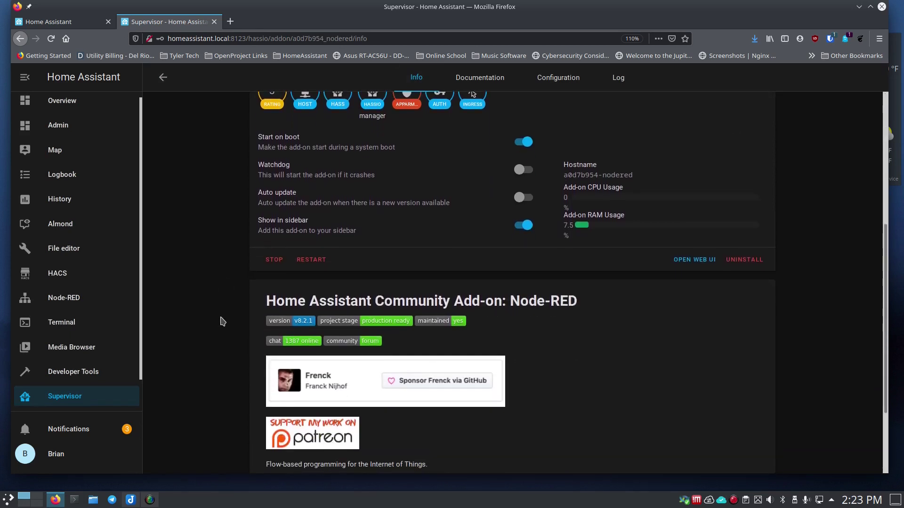
scroll(333, 295, up, 2)
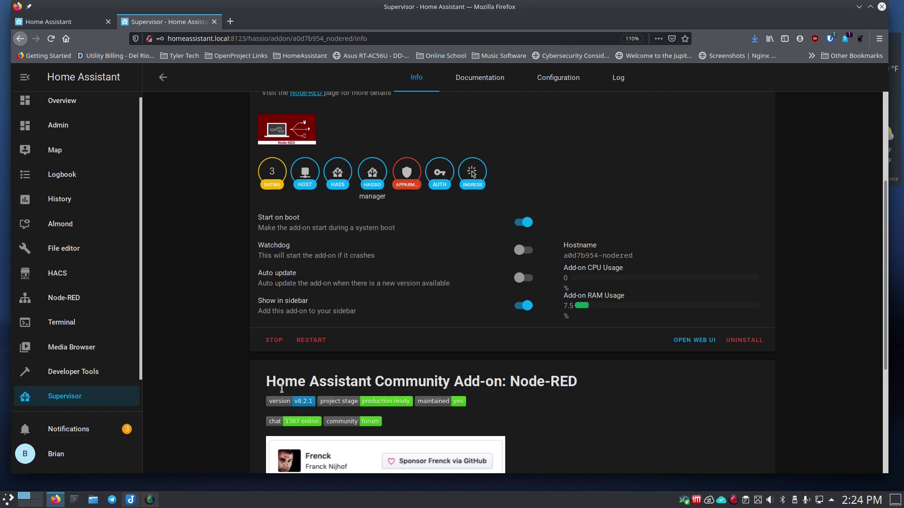
scroll(236, 361, down, 2)
scroll(234, 360, down, 1)
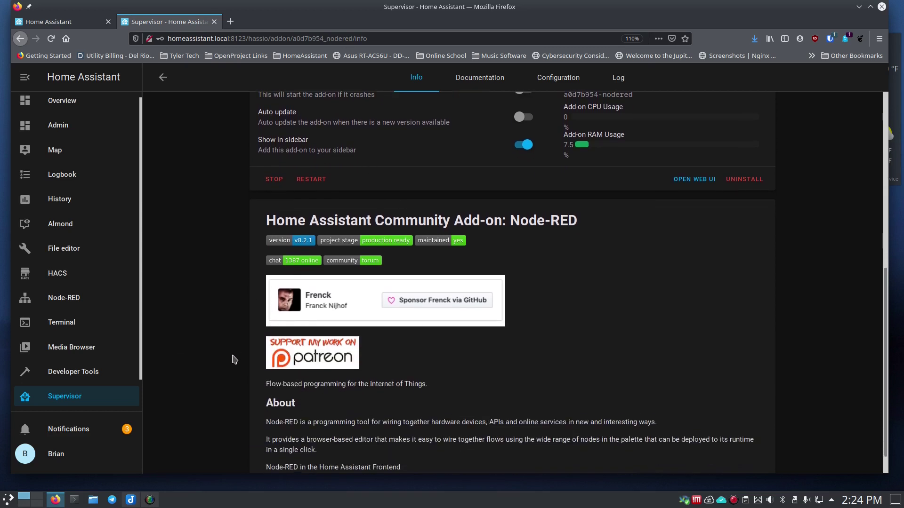
scroll(234, 360, down, 1)
scroll(234, 360, up, 7)
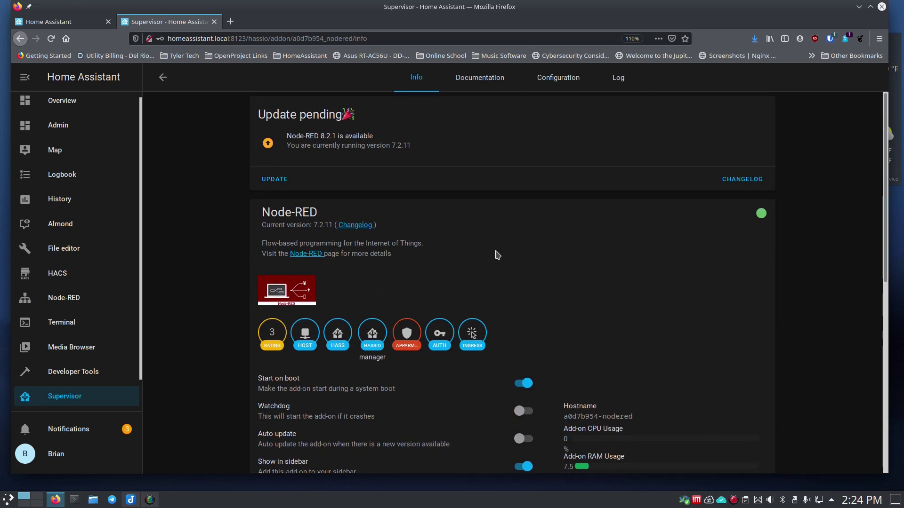
View the Node-RED add-on's documentation and its configuration and network options, ending back on the info page.
click(502, 84)
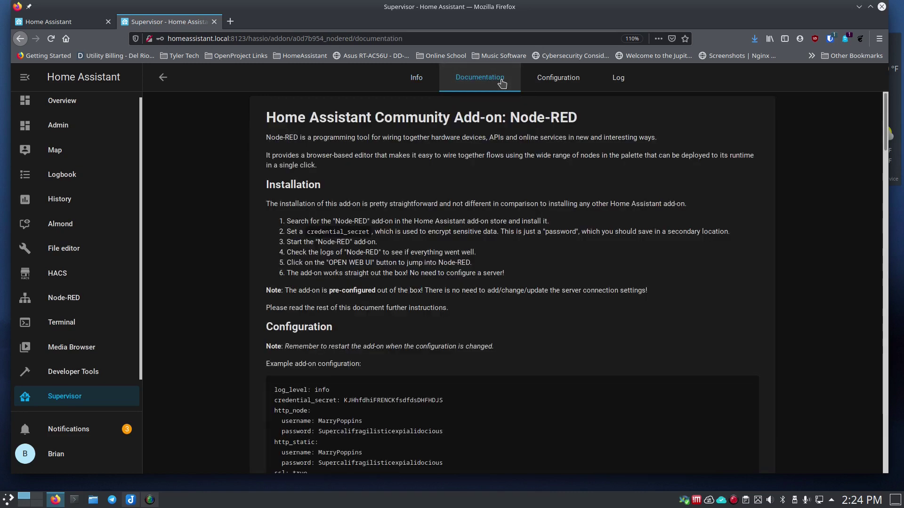
click(556, 82)
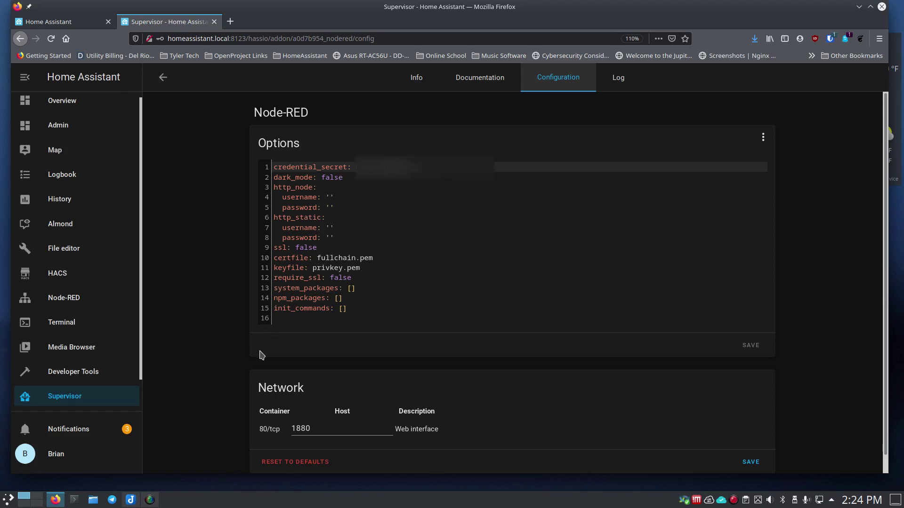
scroll(238, 381, down, 1)
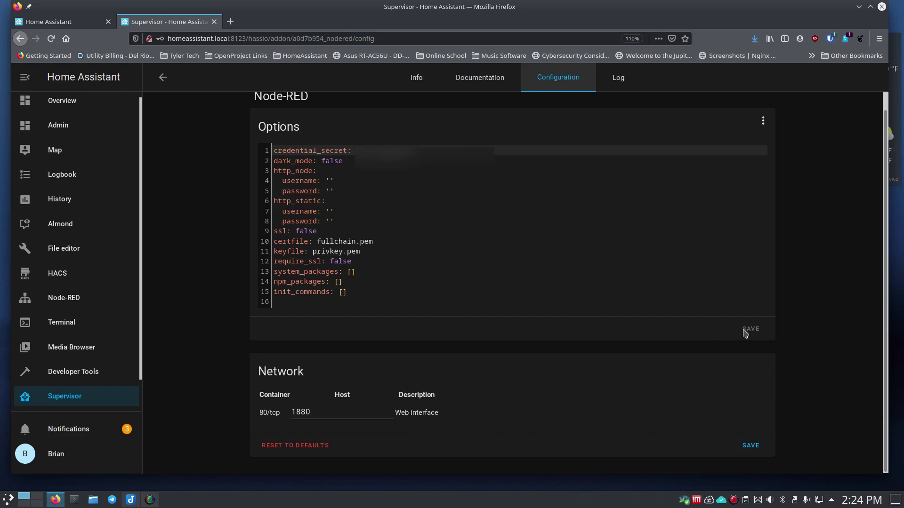
click(420, 78)
scroll(312, 364, down, 5)
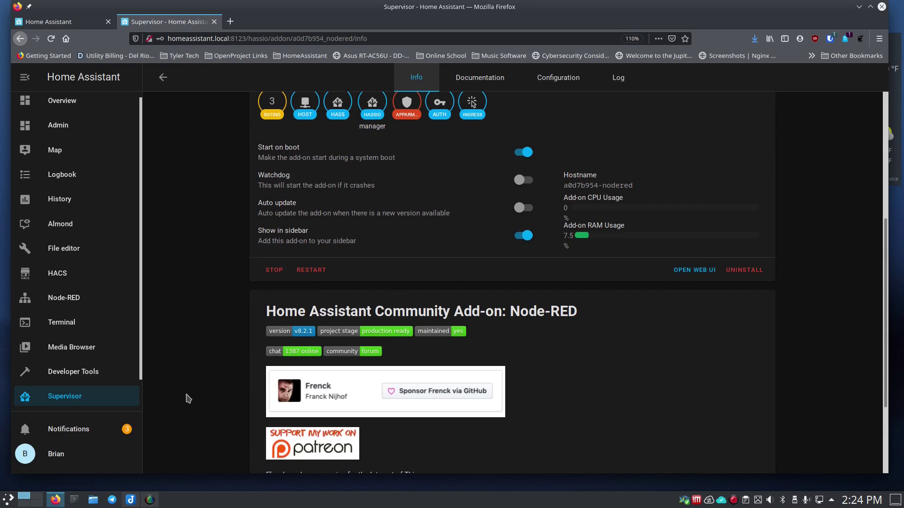
Search the Supervisor's add-on store for "che" and open the Check Home Assistant configuration add-on.
click(78, 401)
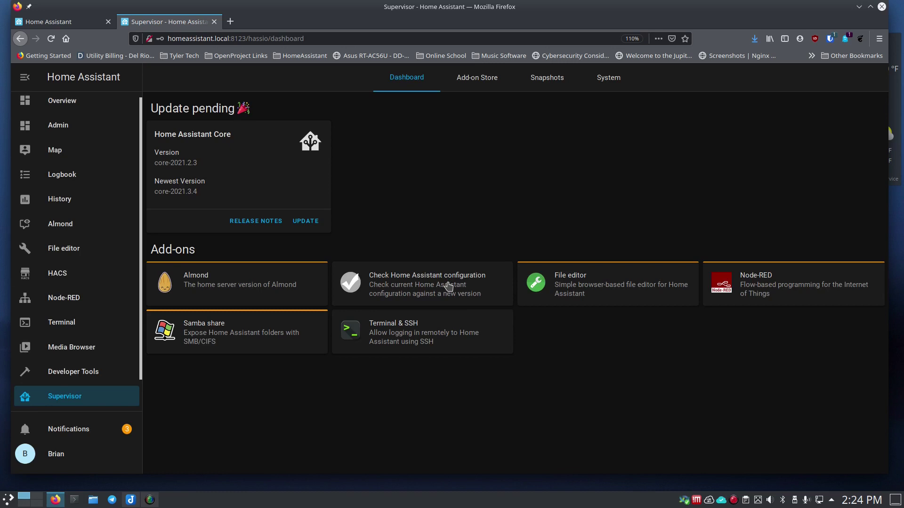
click(472, 77)
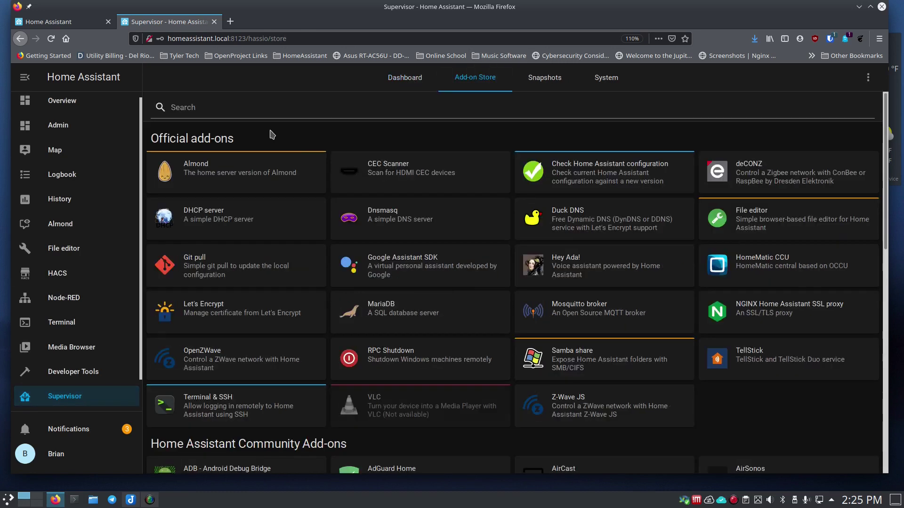
click(244, 112)
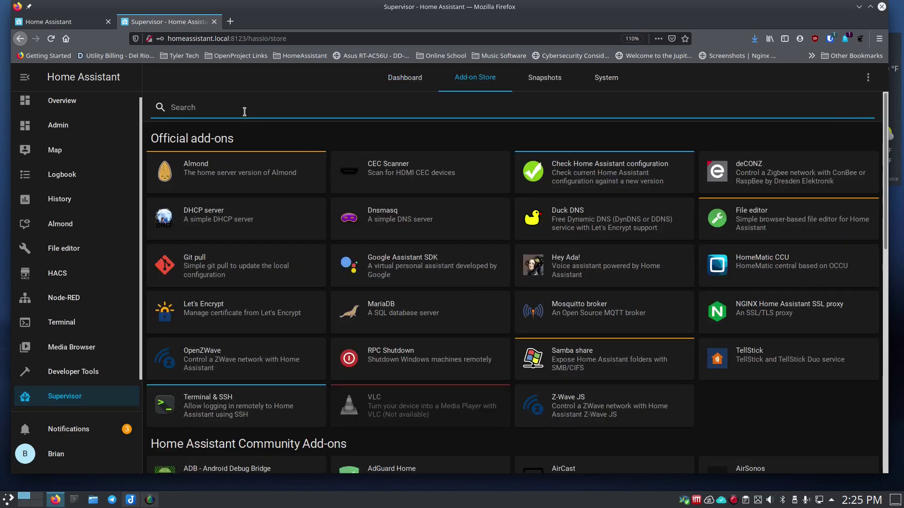
text(che)
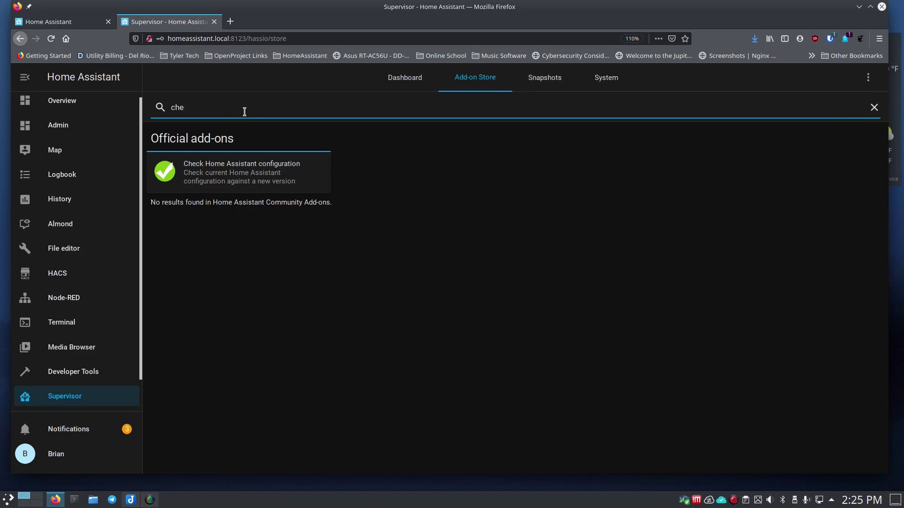
click(241, 166)
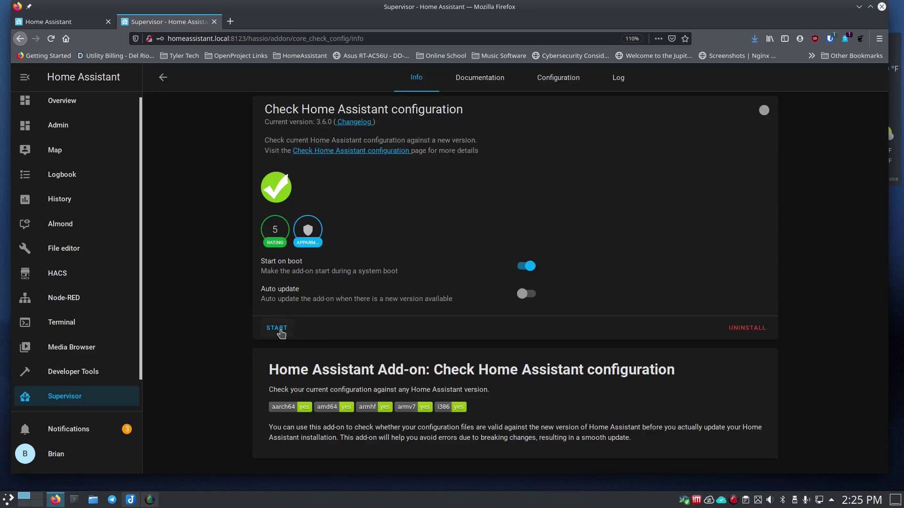
View the Check Home Assistant configuration add-on's documentation and its version option, then return to its info page.
click(481, 81)
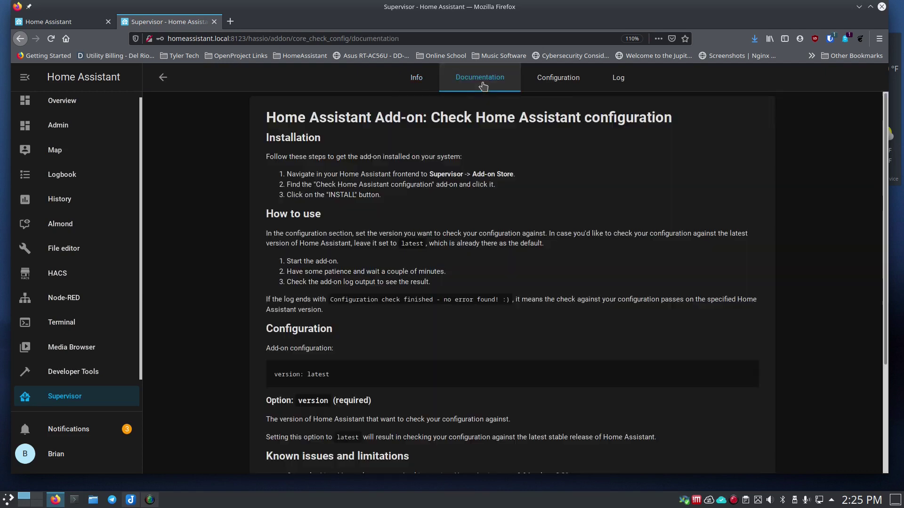
click(553, 84)
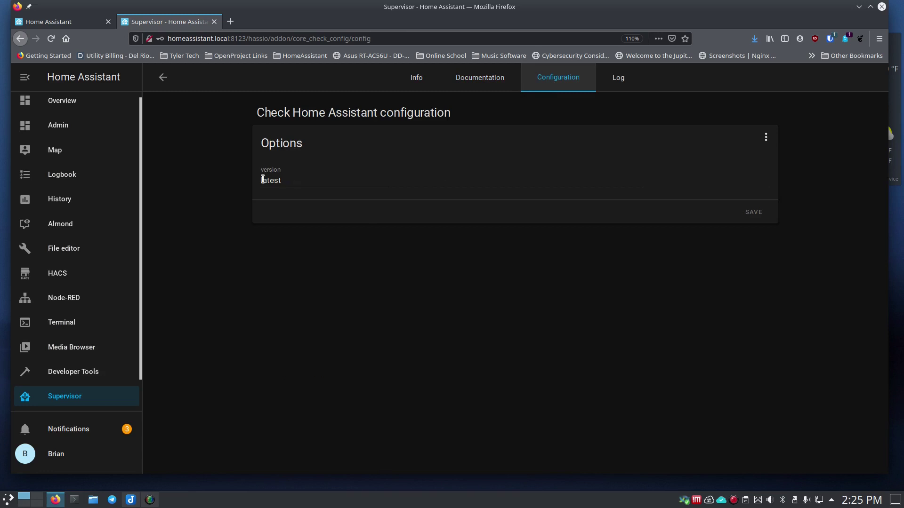
click(413, 82)
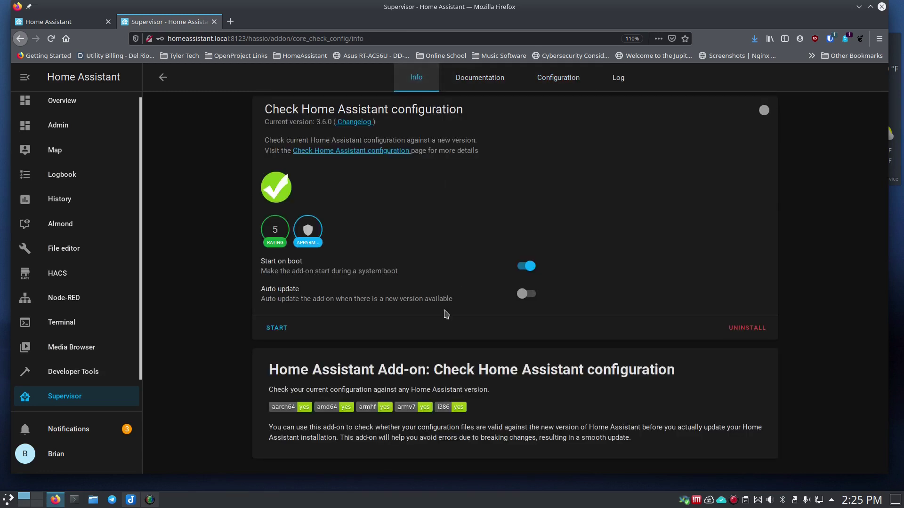
Start the Check Home Assistant configuration add-on and open its log, refreshing it for the check's output.
click(275, 328)
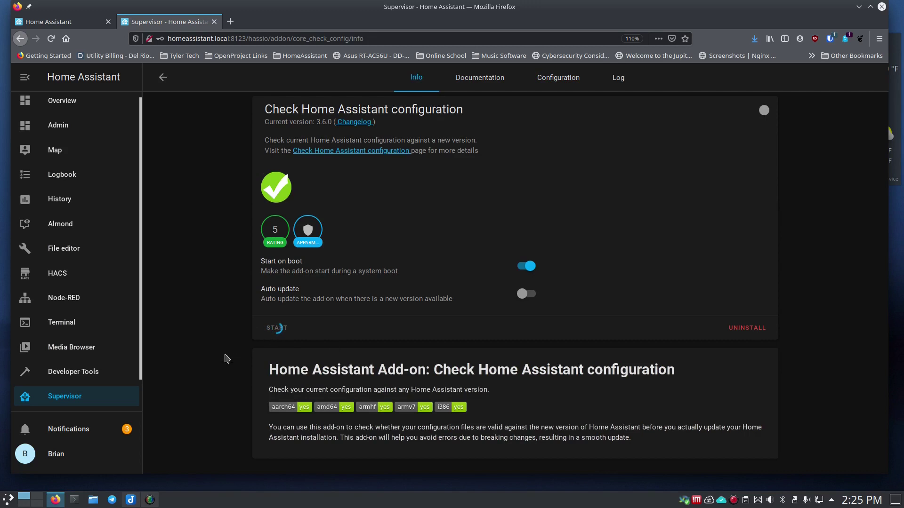
click(621, 81)
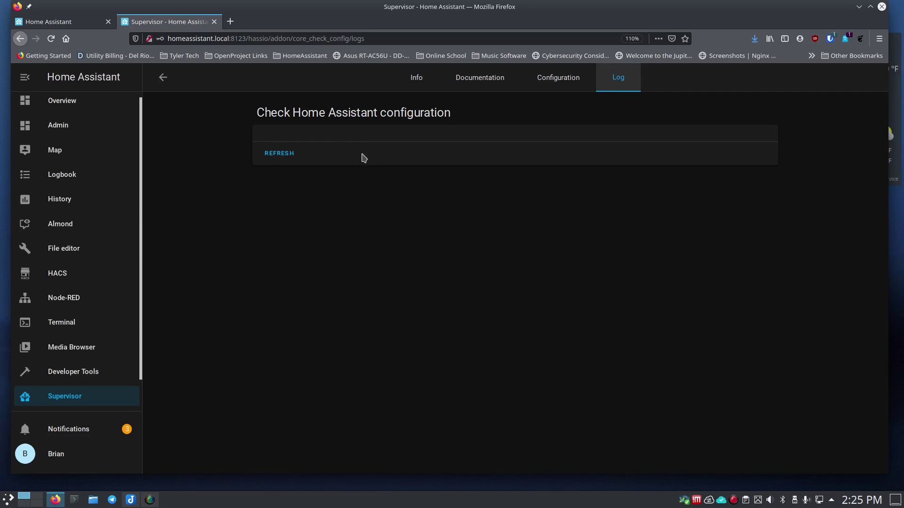
click(287, 159)
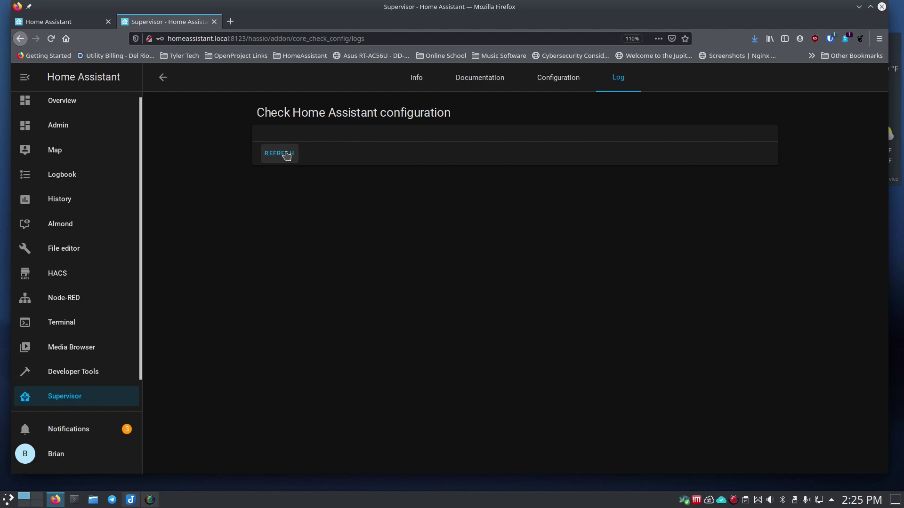
click(286, 155)
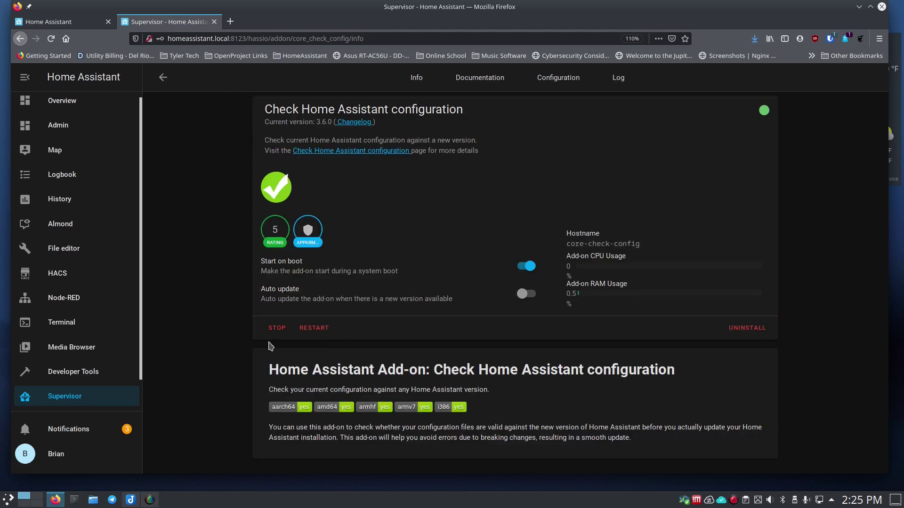
click(618, 78)
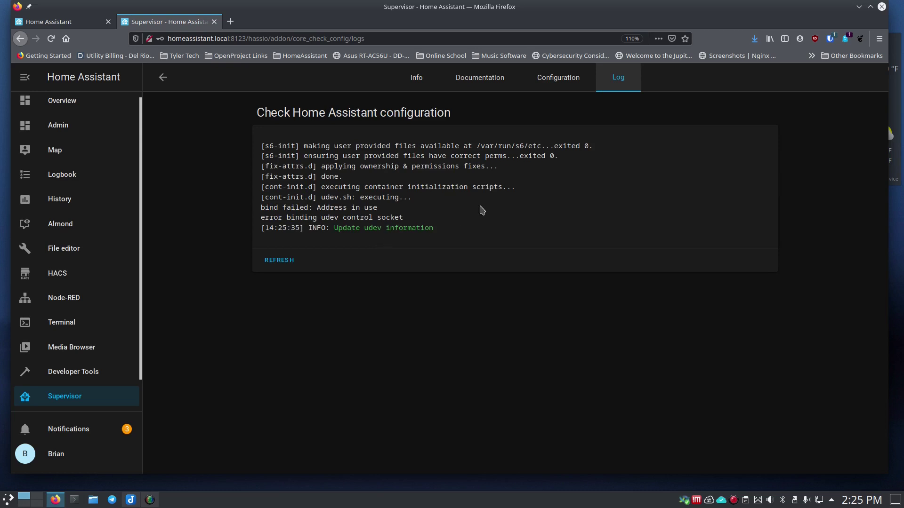
Read the configuration check add-on's documentation from usage steps to support links, and recheck its info page.
click(416, 81)
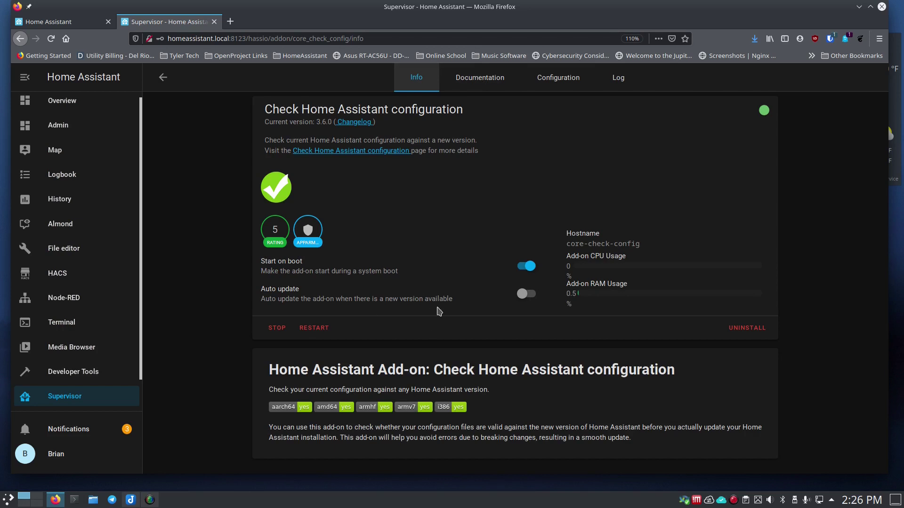
click(478, 82)
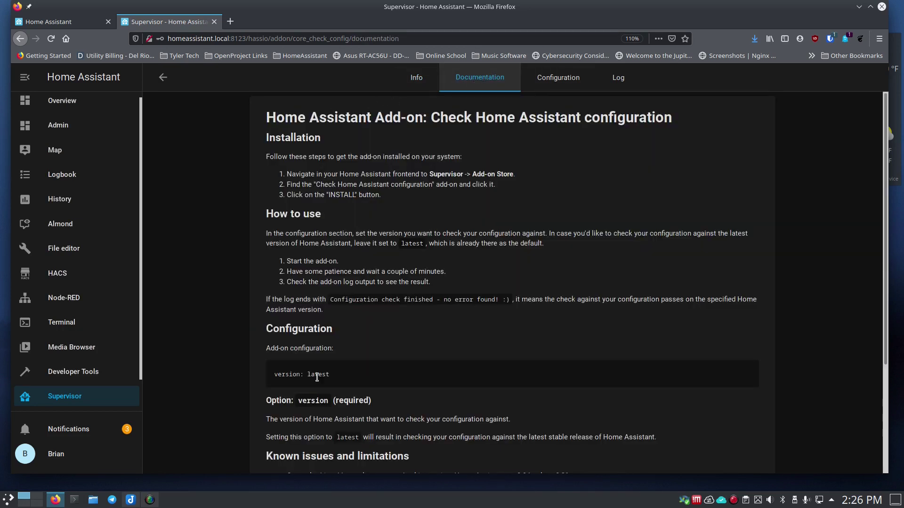
scroll(307, 393, down, 3)
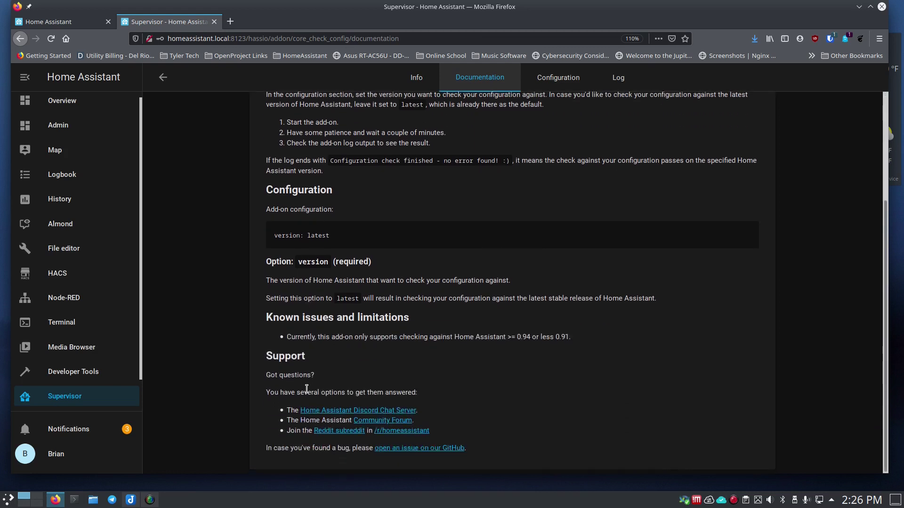
scroll(307, 390, up, 6)
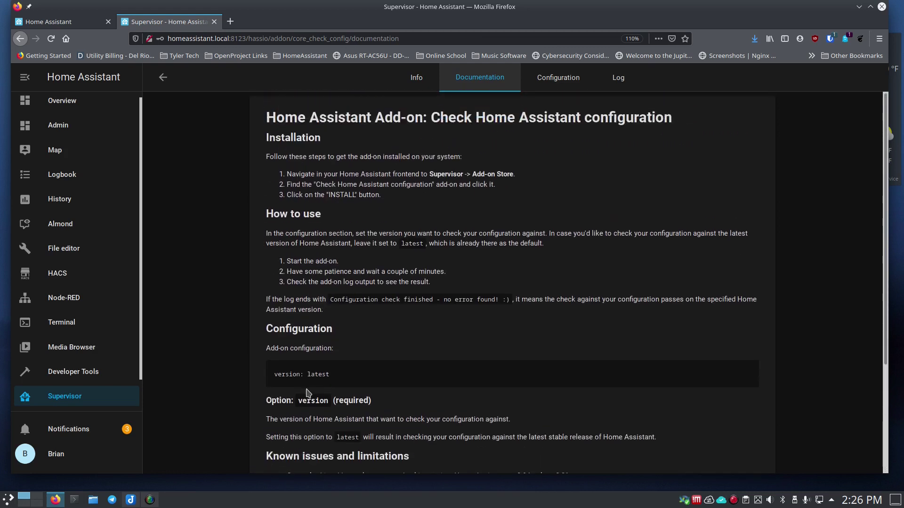
click(418, 81)
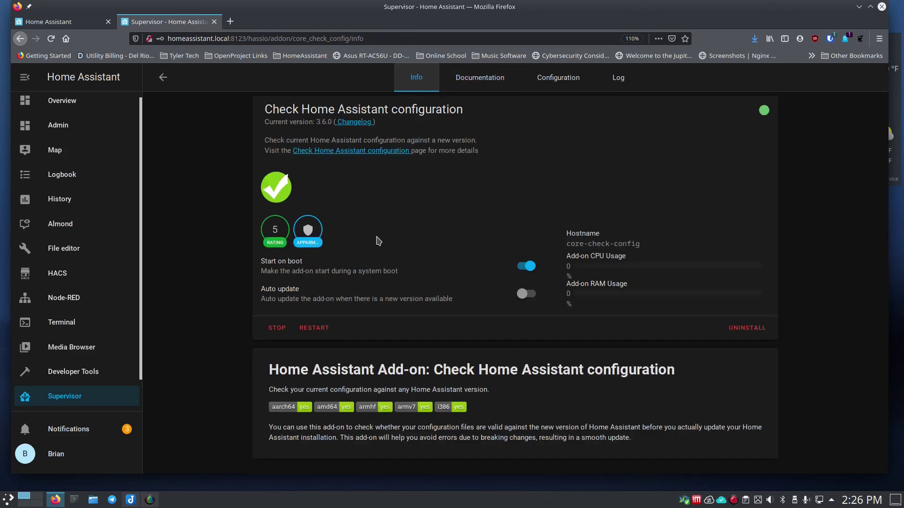